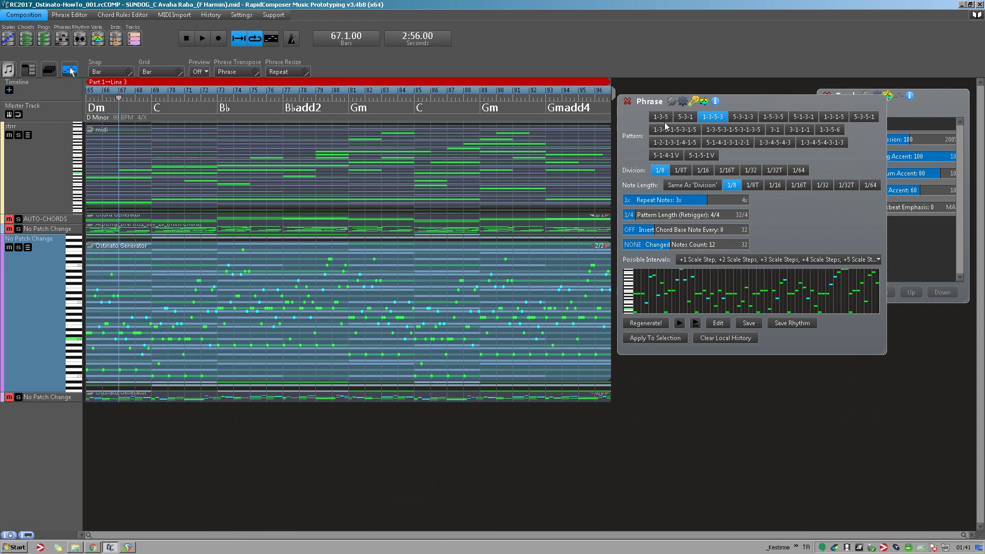
Enable the Apply Rhythm variation on the ostinato phrase and play back the result.
{"action": "left_click", "coordinate": [704, 101]}
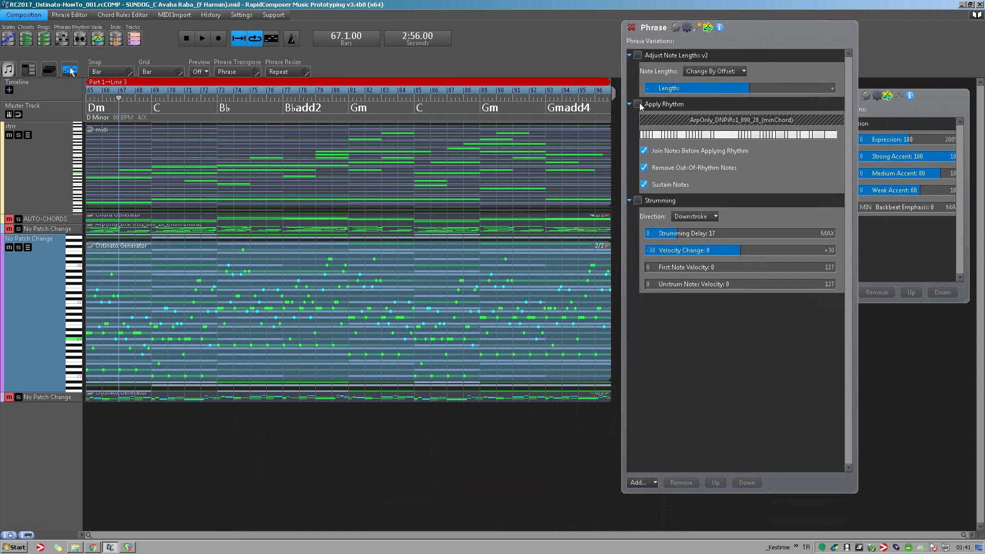
{"action": "left_click", "coordinate": [638, 104]}
{"action": "key", "text": "space"}
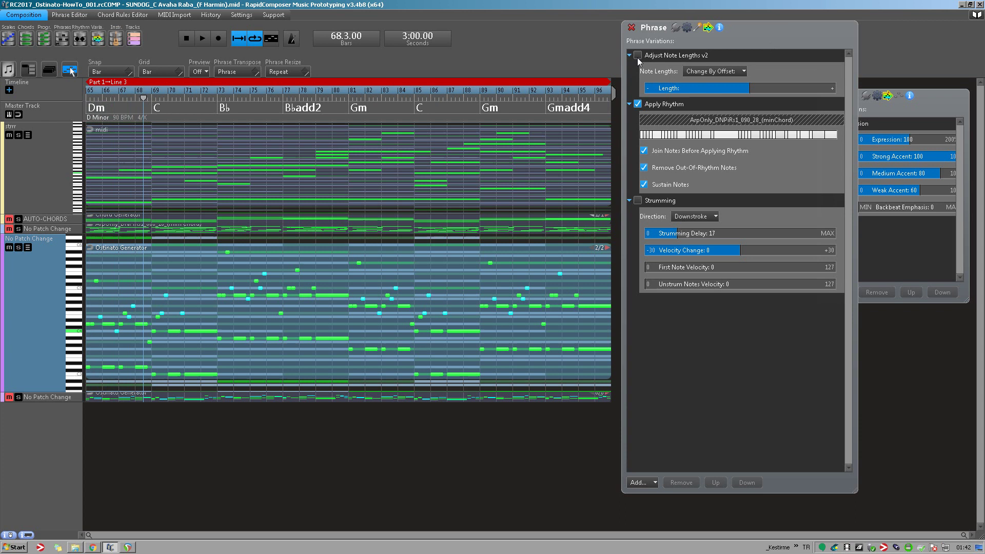
Enable the Adjust Note Lengths v2 and Strumming variations on the ostinato phrase and listen to the result.
{"action": "left_click", "coordinate": [637, 56]}
{"action": "left_click", "coordinate": [743, 41]}
{"action": "key", "text": "space"}
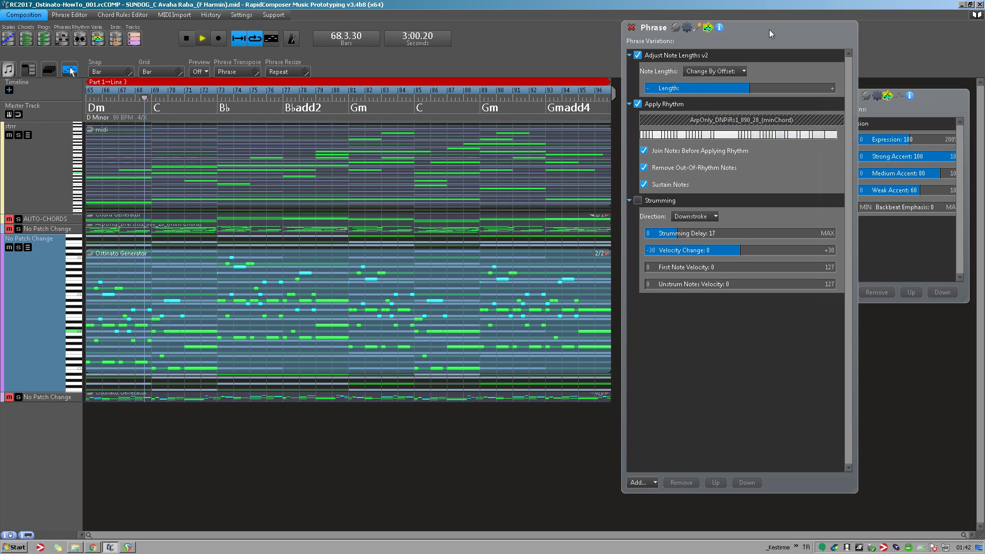
{"action": "left_click_drag", "start_coordinate": [769, 33], "coordinate": [768, 34]}
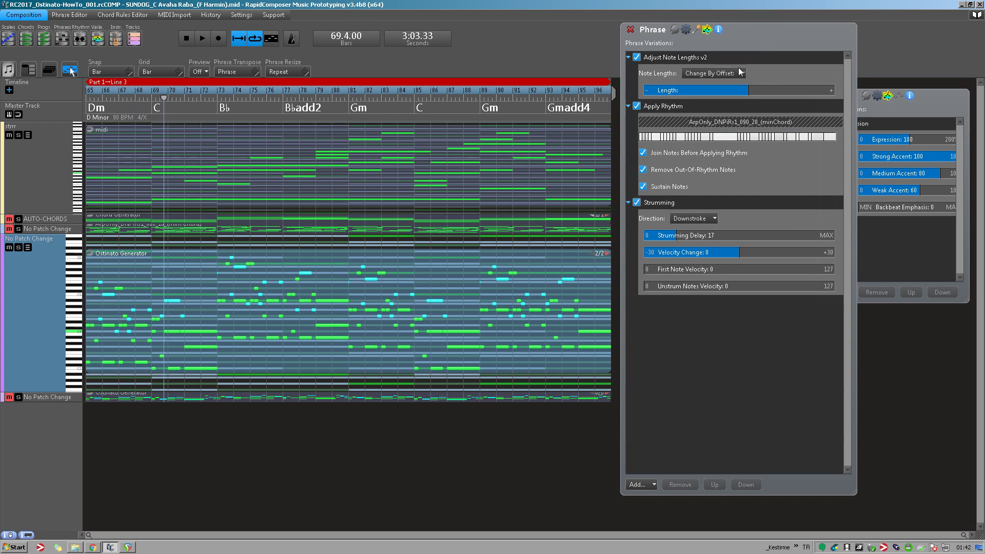
{"action": "key", "text": "space"}
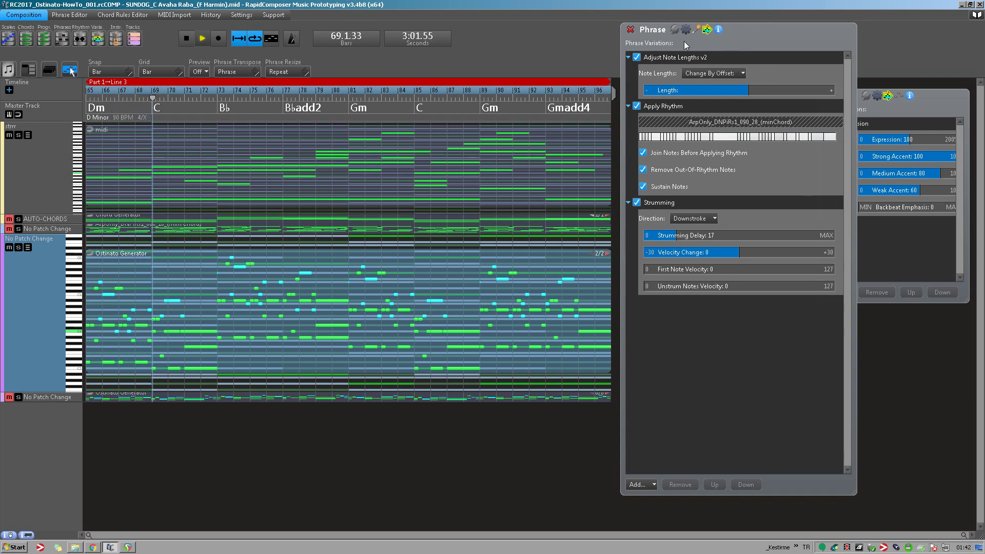
{"action": "left_click", "coordinate": [696, 30]}
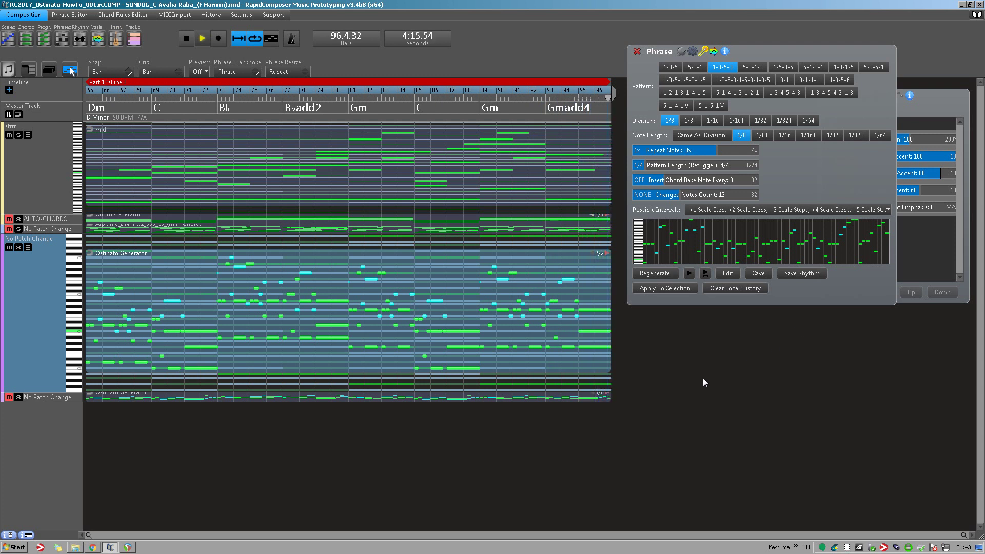
{"action": "left_click", "coordinate": [188, 44]}
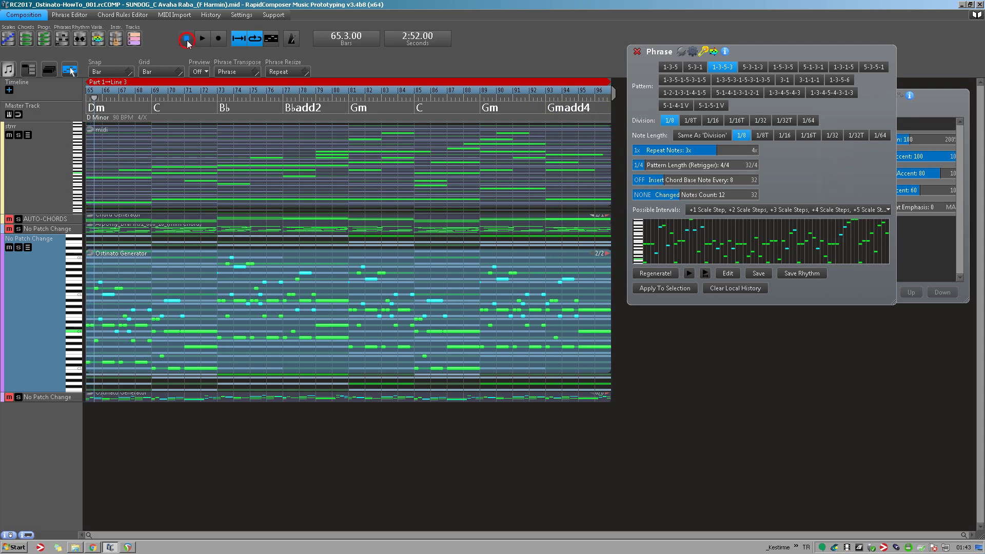
Duplicate the unmuted Ostinato Generator track and mute the original.
{"action": "left_click", "coordinate": [34, 291]}
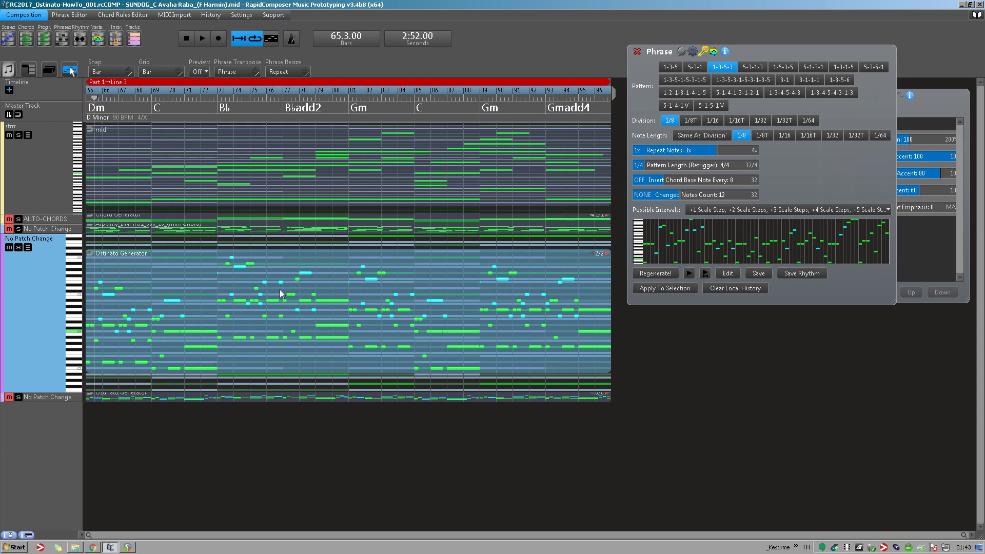
{"action": "key", "text": "ctrl+d"}
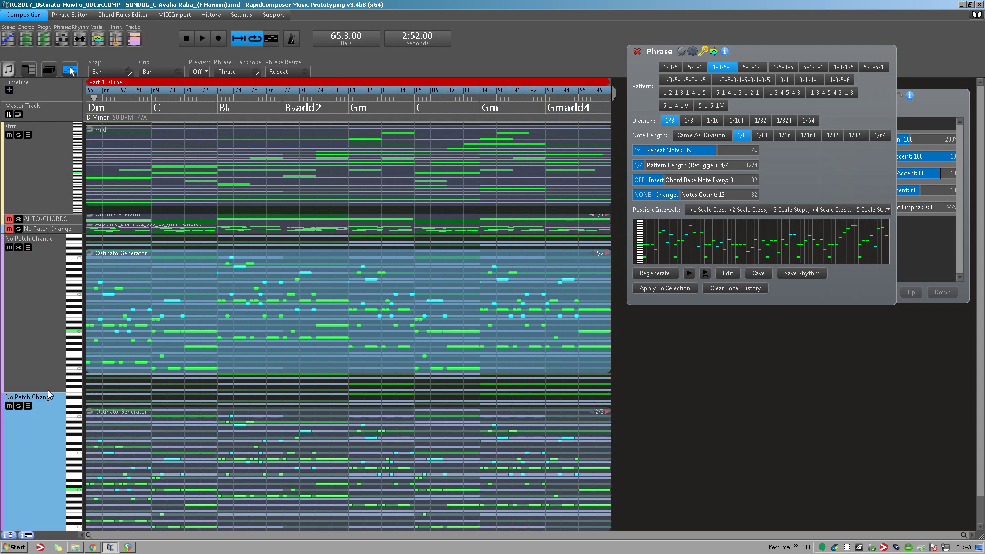
{"action": "left_click_drag", "start_coordinate": [47, 392], "coordinate": [2, 242]}
{"action": "left_click", "coordinate": [101, 330]}
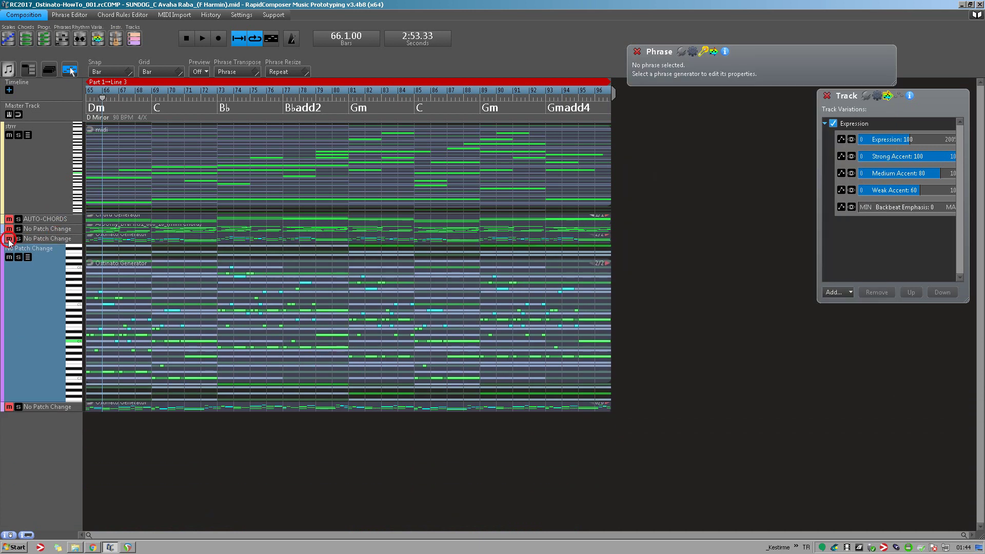
Regenerate the ostinato phrase on the duplicated track and apply it to the selection.
{"action": "left_click", "coordinate": [170, 304]}
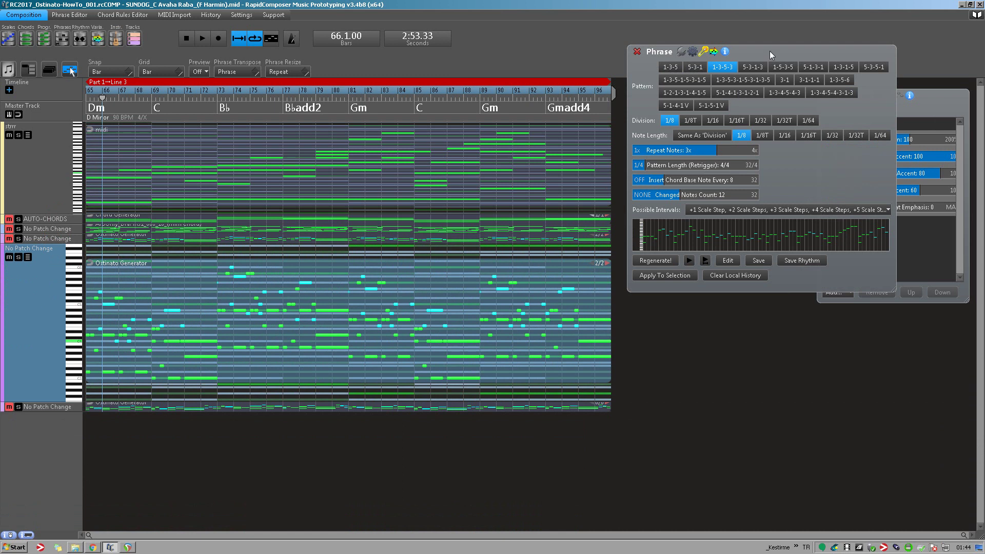
{"action": "left_click_drag", "start_coordinate": [769, 51], "coordinate": [777, 55]}
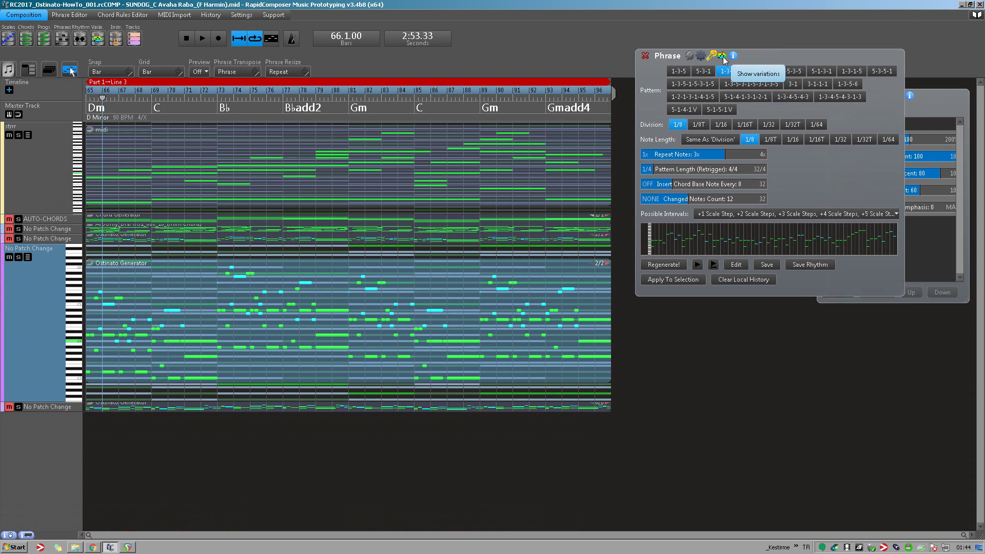
{"action": "left_click_drag", "start_coordinate": [899, 293], "coordinate": [894, 373]}
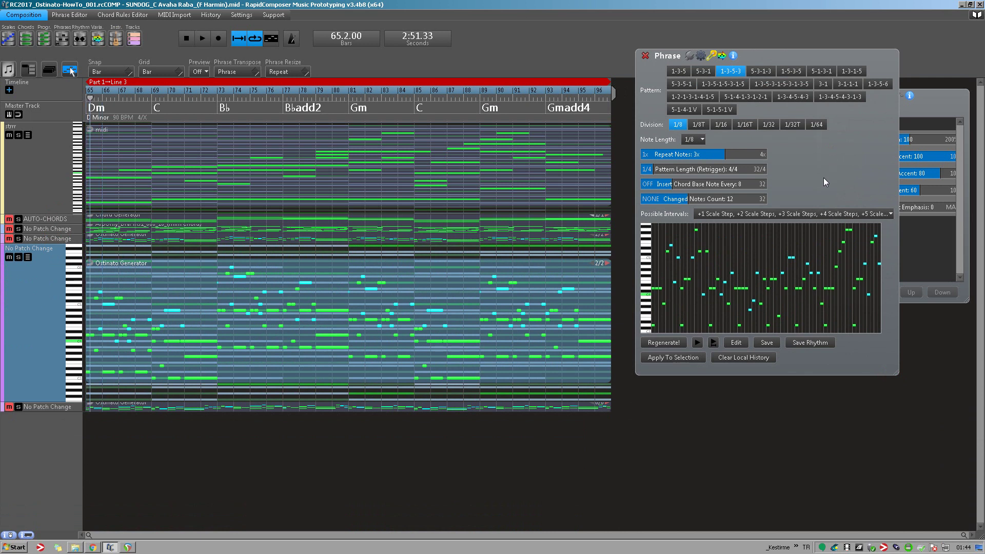
{"action": "left_click", "coordinate": [662, 344]}
{"action": "left_click", "coordinate": [663, 342]}
{"action": "left_click", "coordinate": [669, 358]}
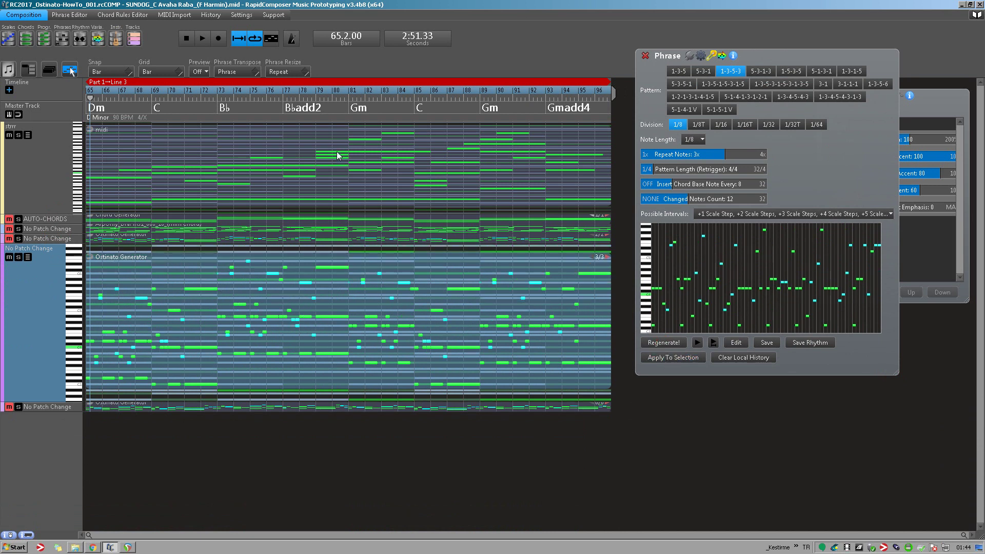
Audition the regenerated ostinato, apply the generator to the selection again and play back the new version.
{"action": "left_click", "coordinate": [187, 38]}
{"action": "left_click", "coordinate": [203, 40]}
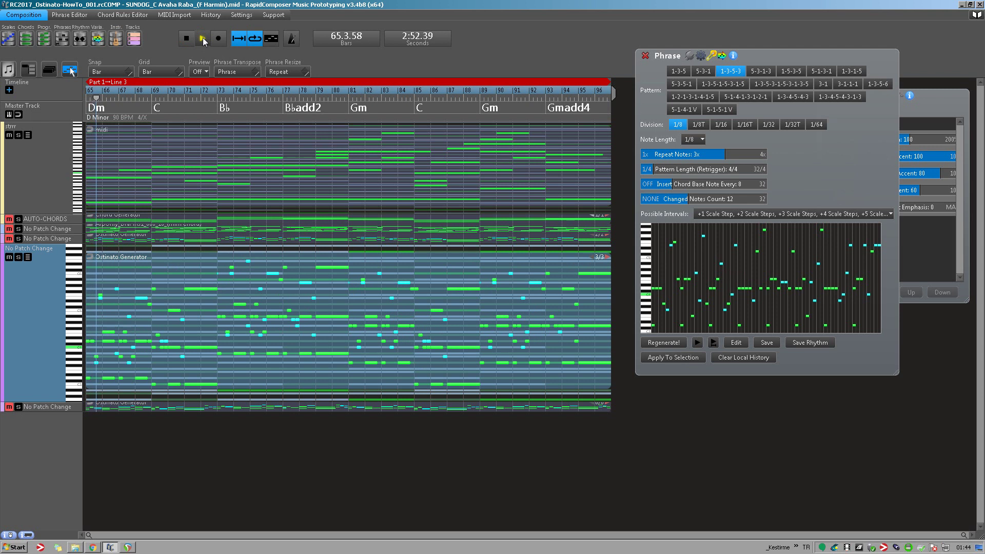
{"action": "left_click", "coordinate": [203, 40]}
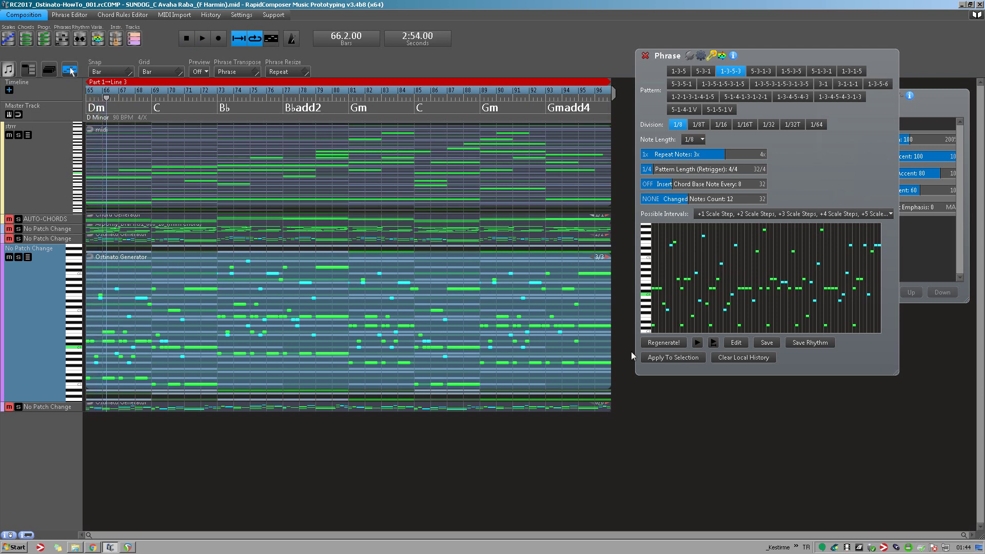
{"action": "left_click", "coordinate": [671, 359]}
{"action": "key", "text": "space"}
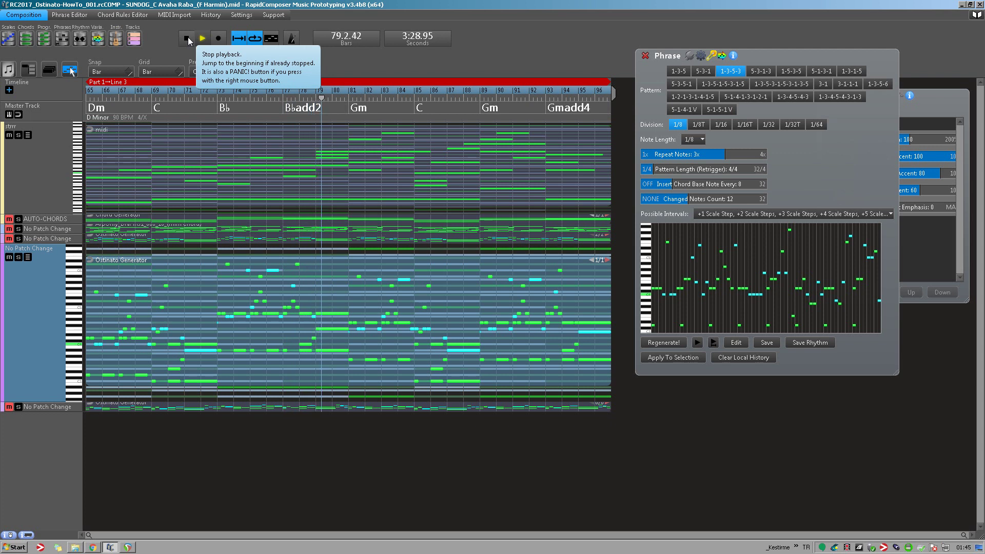
Show the ostinato phrase's variations and open the Phrases browser beside them.
{"action": "left_click", "coordinate": [722, 55]}
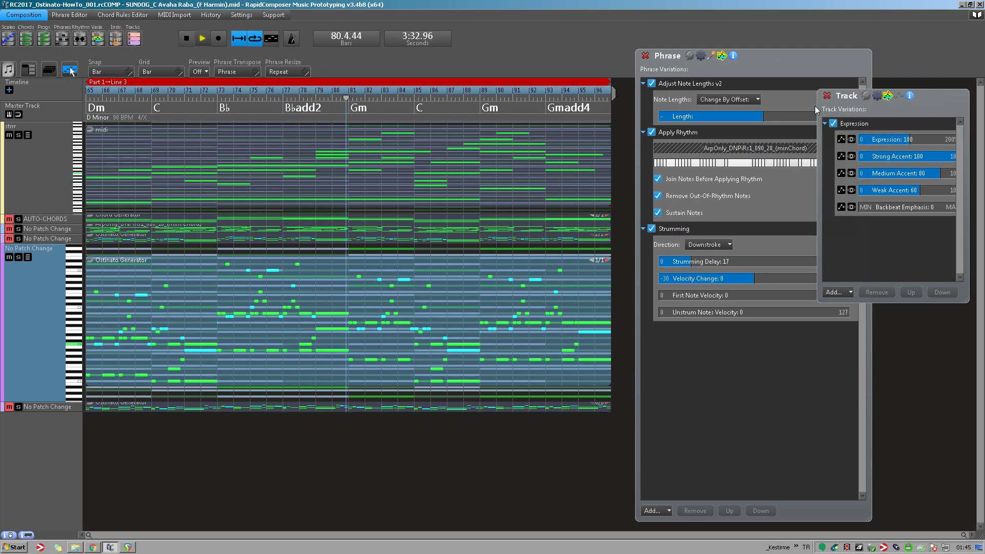
{"action": "left_click", "coordinate": [786, 65]}
{"action": "left_click_drag", "start_coordinate": [786, 65], "coordinate": [767, 56]}
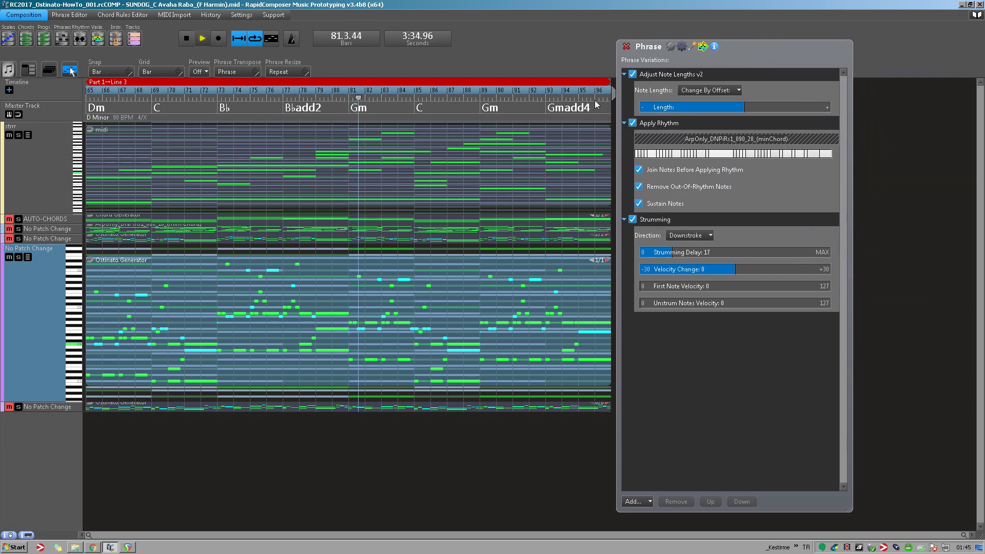
{"action": "left_click_drag", "start_coordinate": [270, 82], "coordinate": [249, 83]}
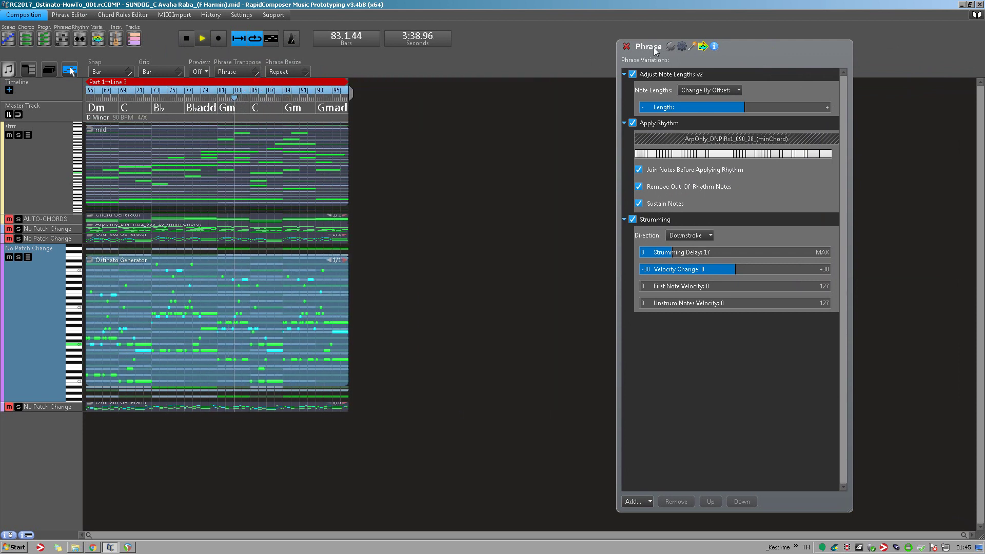
{"action": "left_click", "coordinate": [61, 39]}
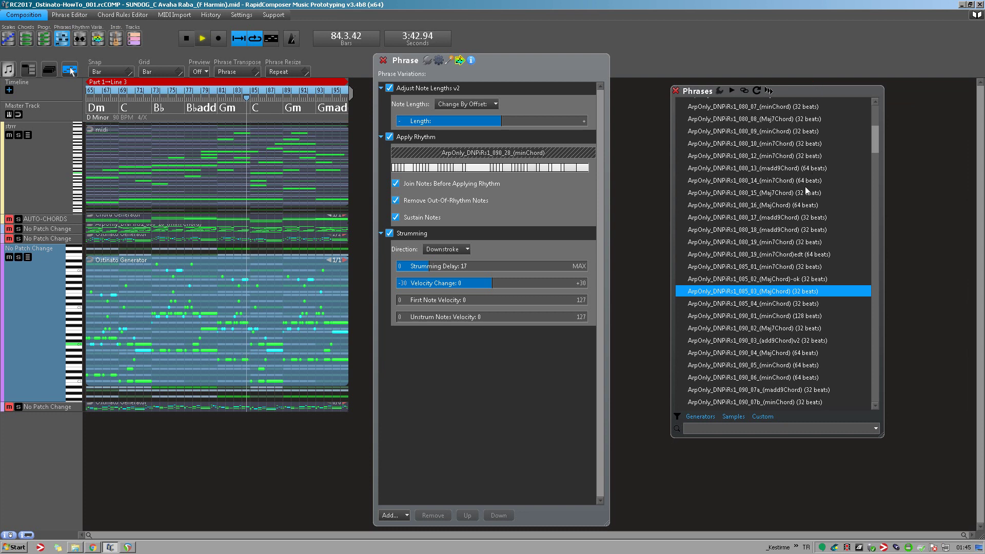
{"action": "scroll", "coordinate": [805, 187], "scroll_direction": "down", "scroll_amount": 2}
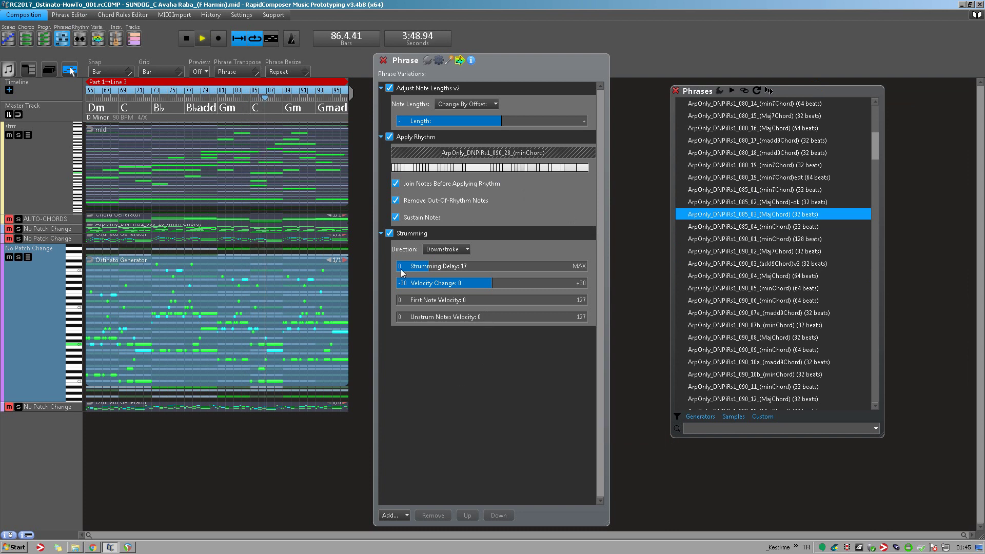
Add a second Apply Rhythm variation to the phrase and place it above Strumming.
{"action": "left_click", "coordinate": [394, 516]}
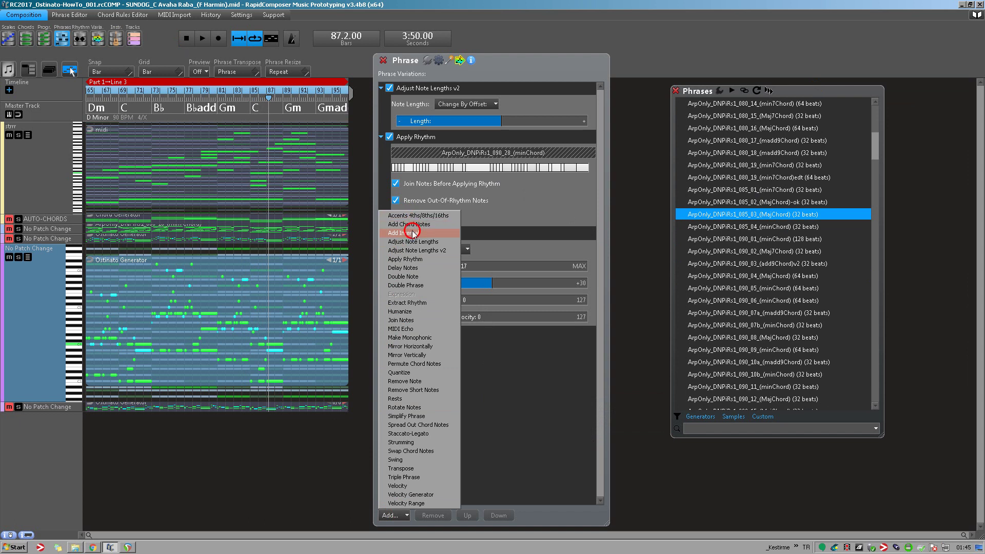
{"action": "left_click", "coordinate": [406, 259]}
{"action": "left_click", "coordinate": [413, 337]}
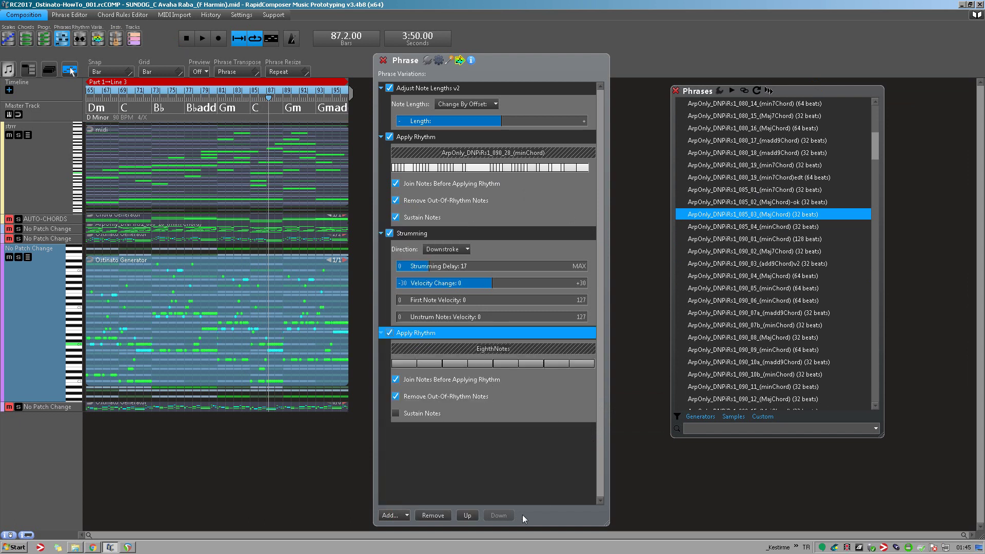
{"action": "left_click", "coordinate": [467, 516]}
{"action": "left_click", "coordinate": [411, 233]}
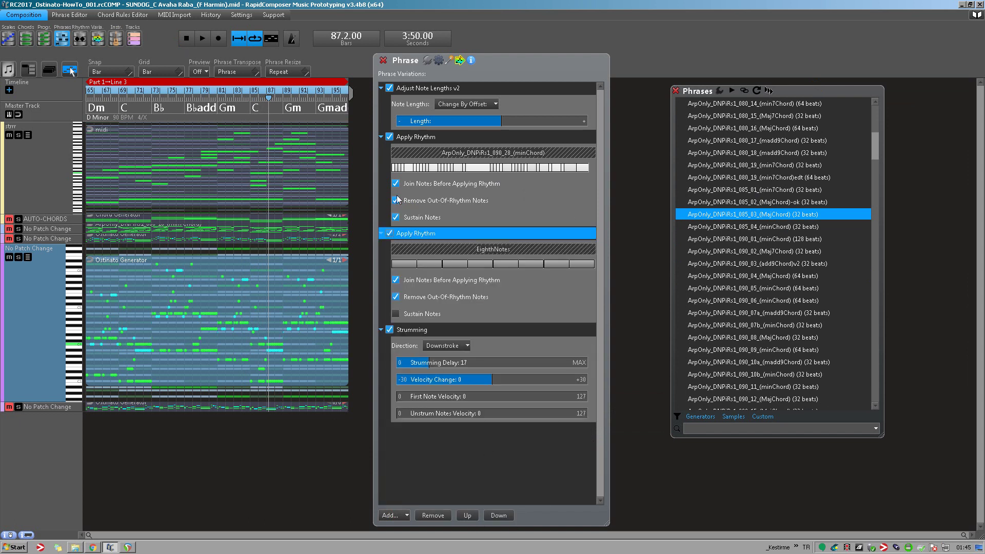
Disable the first Apply Rhythm, assign ArpOnly_DNPiRs1_090_02_(Maj7Chord) to the second one with Sustain Notes on, and listen to it.
{"action": "left_click", "coordinate": [389, 136]}
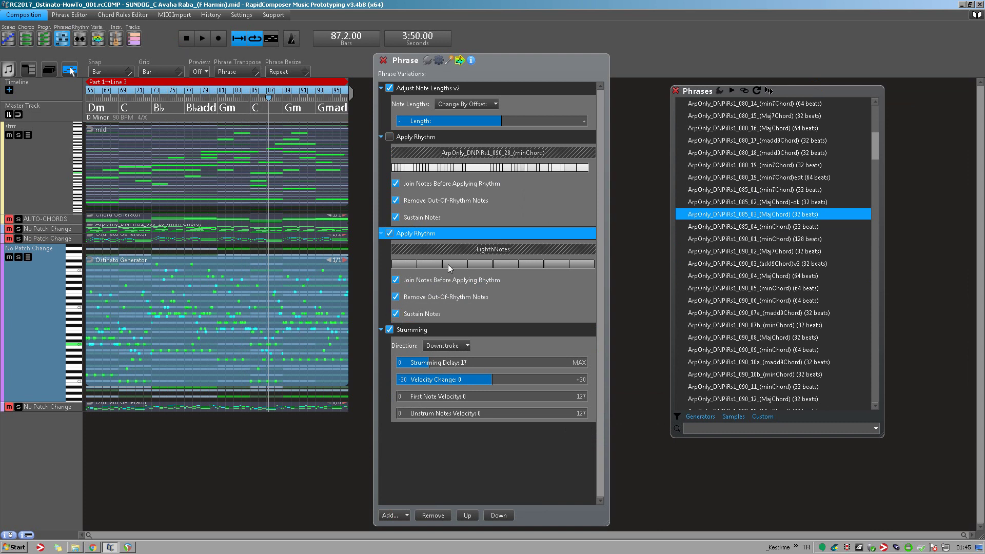
{"action": "left_click_drag", "start_coordinate": [751, 251], "coordinate": [491, 252]}
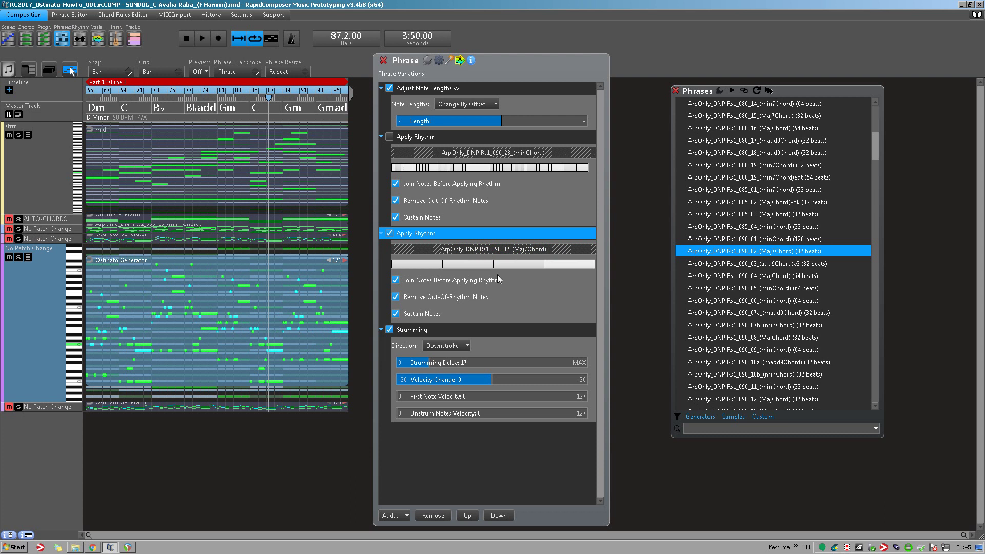
{"action": "key", "text": "space"}
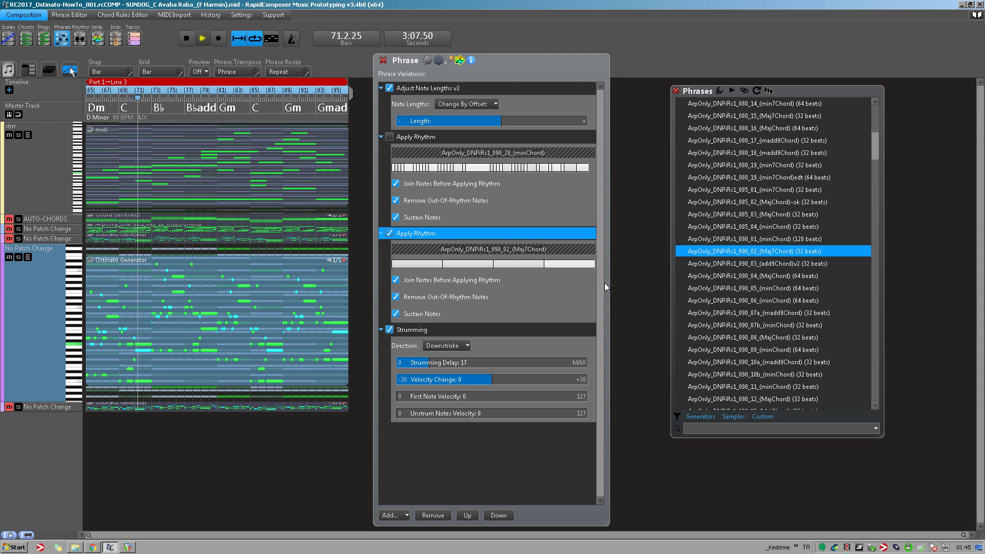
{"action": "key", "text": "space"}
Switch Adjust Note Lengths v2 off and on again to compare its effect on the phrase's notes.
{"action": "left_click", "coordinate": [390, 89]}
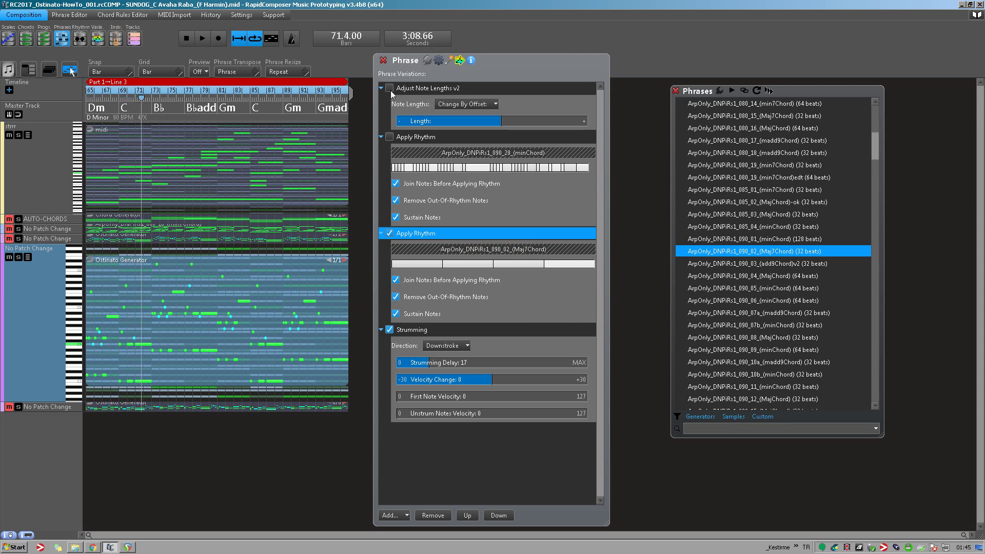
{"action": "left_click", "coordinate": [390, 88]}
{"action": "left_click", "coordinate": [390, 88]}
{"action": "left_click", "coordinate": [389, 88]}
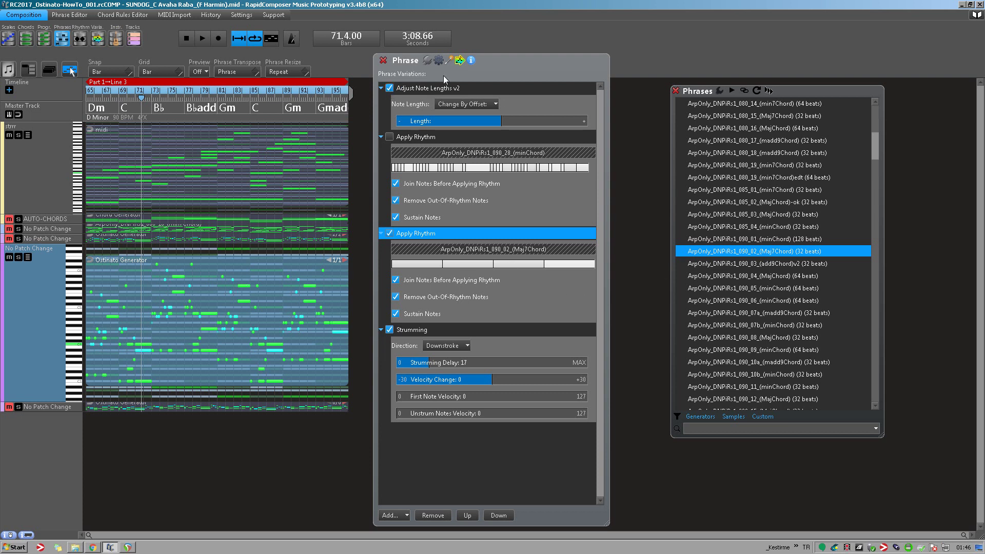
Regenerate the ostinato phrase with the new rhythm and play it with its variations displayed.
{"action": "left_click", "coordinate": [450, 61]}
{"action": "left_click", "coordinate": [392, 347]}
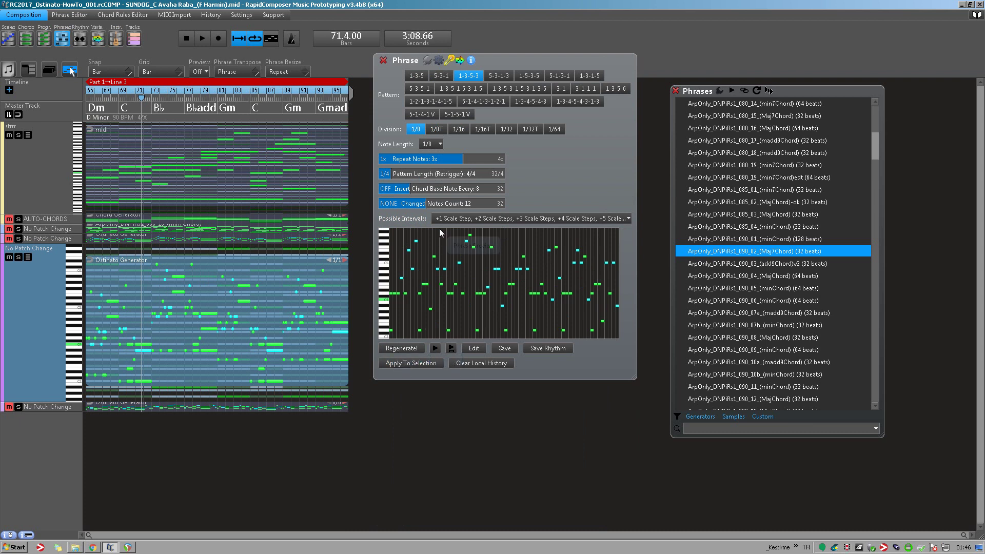
{"action": "left_click", "coordinate": [396, 349]}
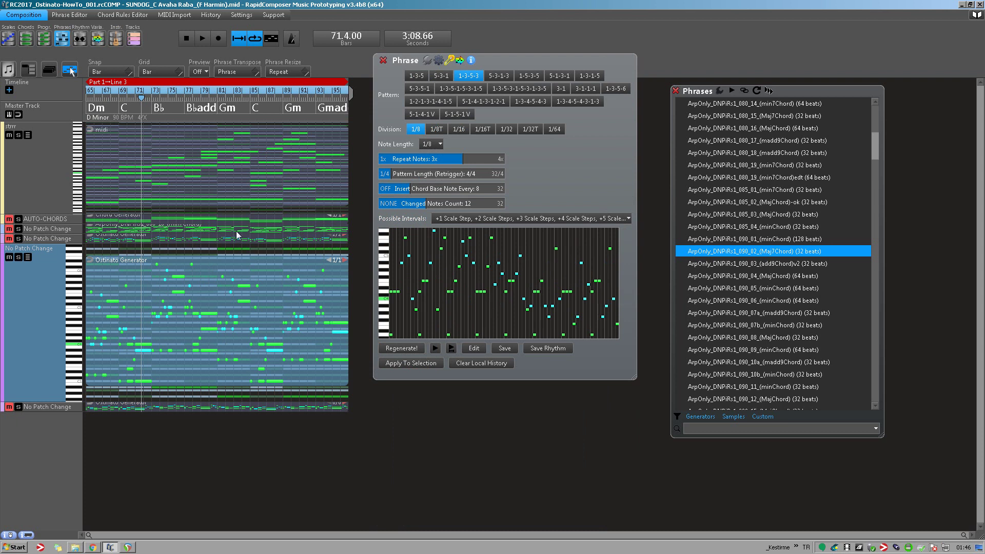
{"action": "left_click", "coordinate": [202, 37]}
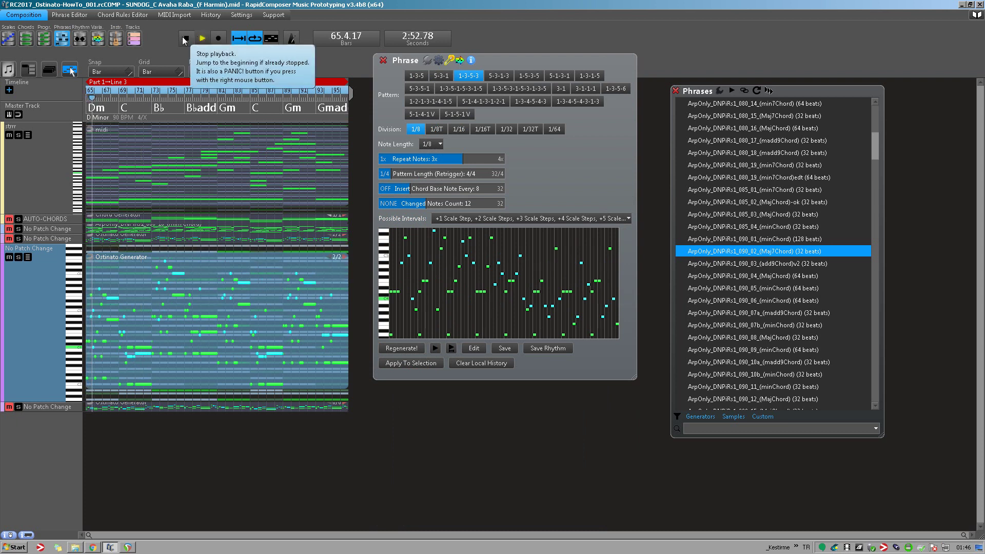
{"action": "left_click", "coordinate": [456, 61]}
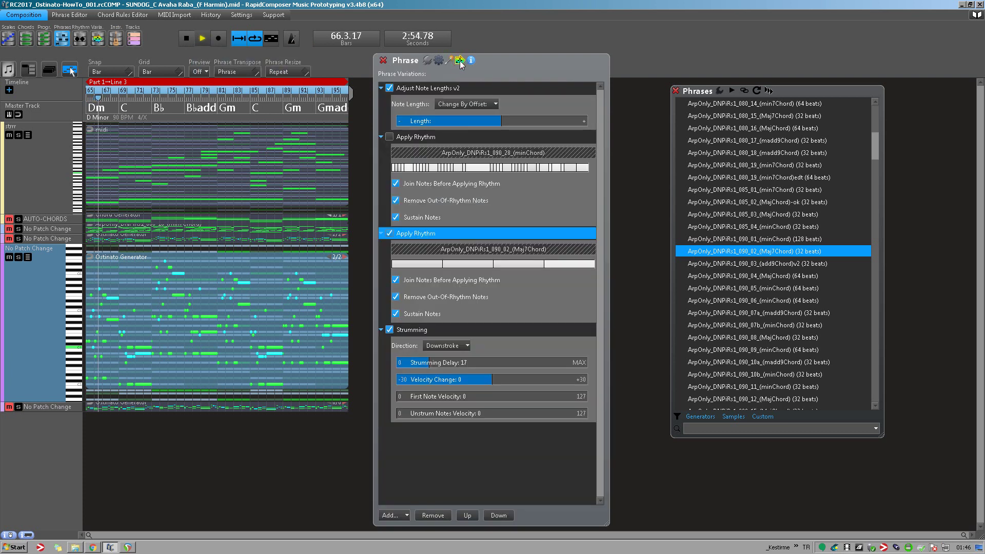
{"action": "left_click_drag", "start_coordinate": [521, 61], "coordinate": [550, 44]}
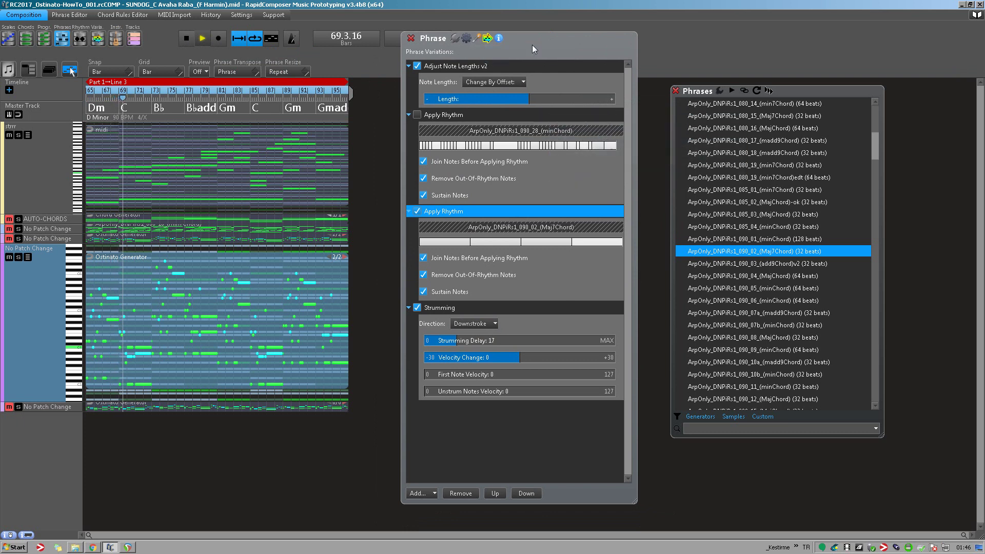
Try a higher Length offset in Adjust Note Lengths v2 during playback, and return it to the neutral middle.
{"action": "left_click_drag", "start_coordinate": [528, 100], "coordinate": [545, 102]}
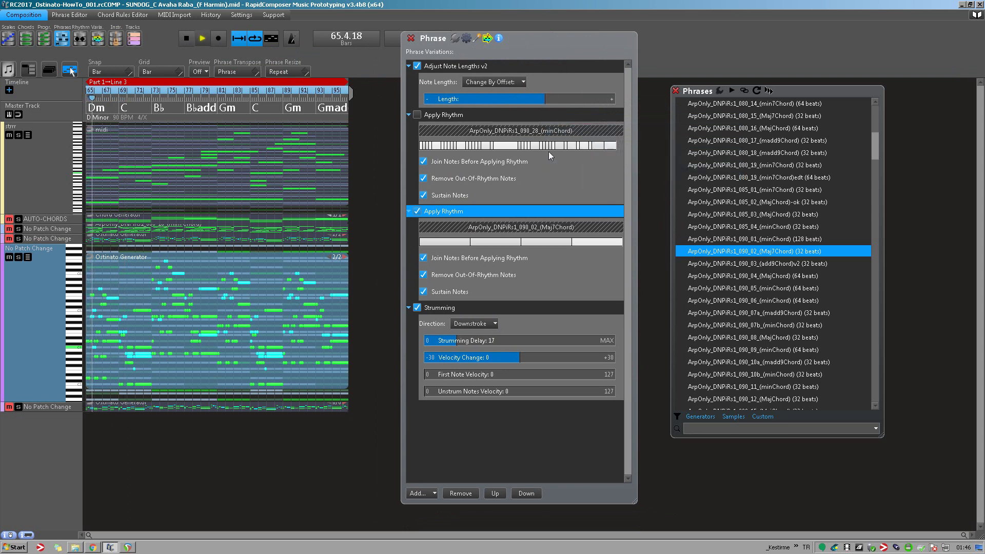
{"action": "mouse_move", "coordinate": [523, 97]}
{"action": "left_mouse_down"}
{"action": "mouse_move", "coordinate": [513, 102]}
{"action": "mouse_move", "coordinate": [525, 103]}
{"action": "left_mouse_up"}
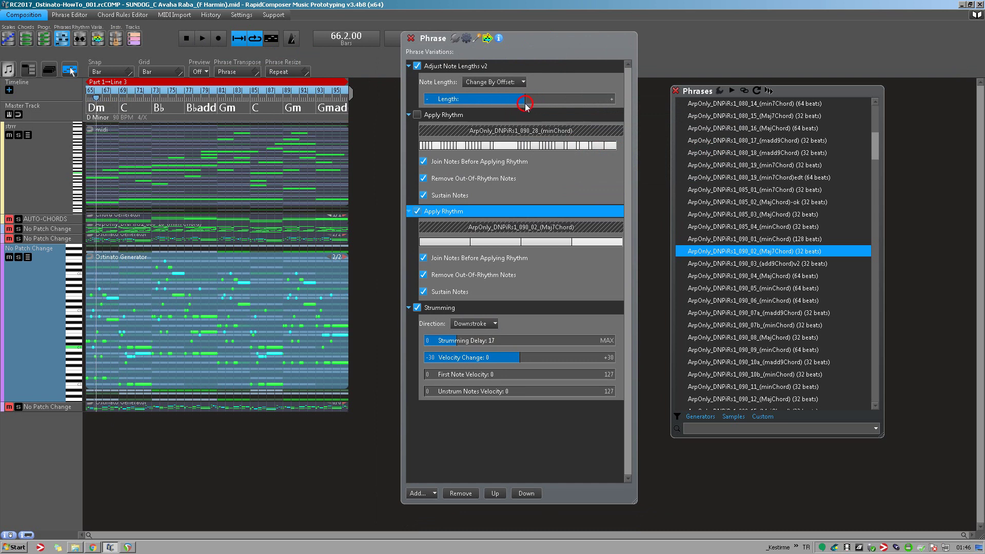
Regenerate the ostinato from the phrase's generator settings and set its Pattern Length (Retrigger) to 16/4.
{"action": "left_click", "coordinate": [476, 38]}
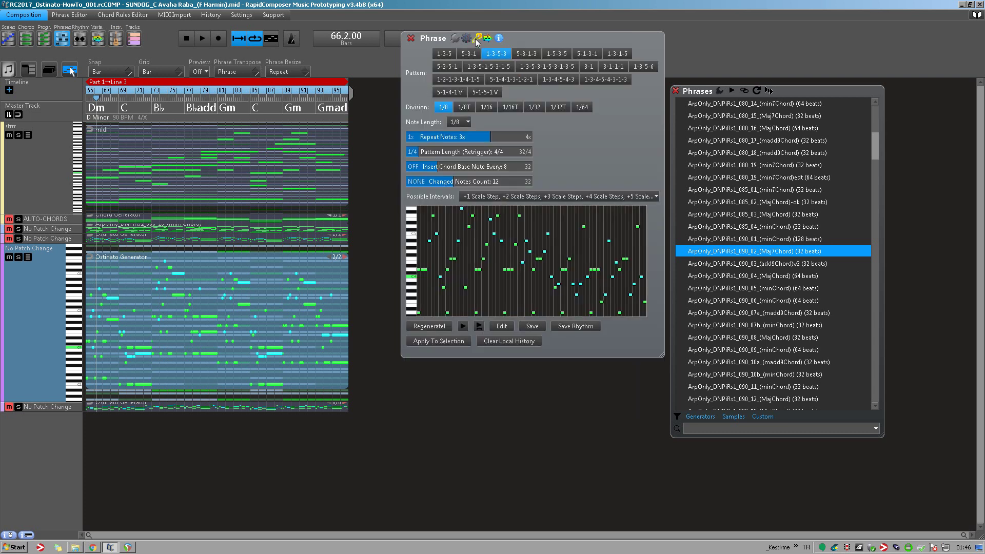
{"action": "left_click", "coordinate": [427, 326]}
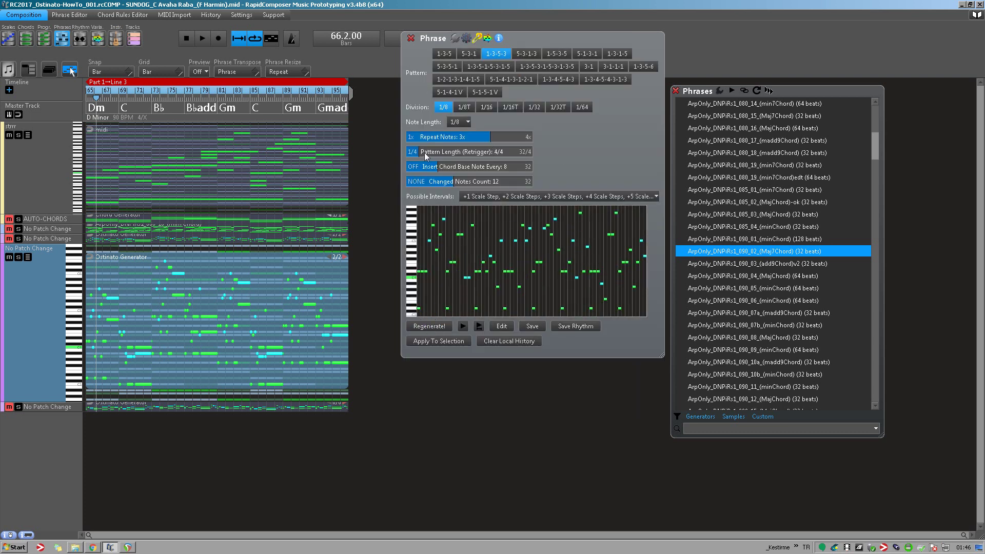
{"action": "left_click_drag", "start_coordinate": [425, 156], "coordinate": [468, 153]}
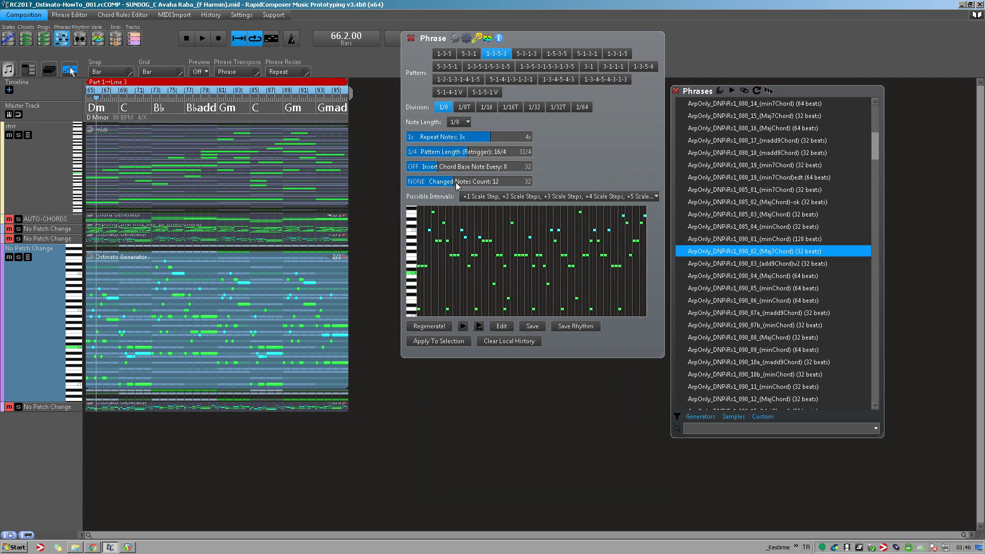
Set the Changed Notes Count to 16 and then 24, regenerating the ostinato phrase after each change.
{"action": "left_click_drag", "start_coordinate": [456, 182], "coordinate": [470, 185]}
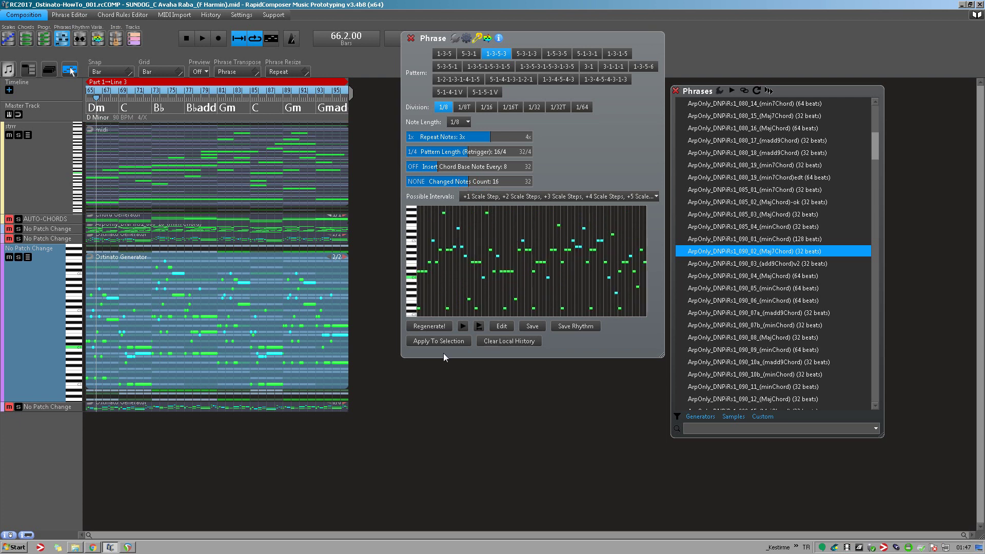
{"action": "left_click", "coordinate": [422, 330]}
{"action": "mouse_move", "coordinate": [438, 168]}
{"action": "left_mouse_down"}
{"action": "mouse_move", "coordinate": [453, 172]}
{"action": "mouse_move", "coordinate": [439, 169]}
{"action": "mouse_move", "coordinate": [449, 185]}
{"action": "mouse_move", "coordinate": [425, 188]}
{"action": "mouse_move", "coordinate": [501, 184]}
{"action": "left_mouse_up"}
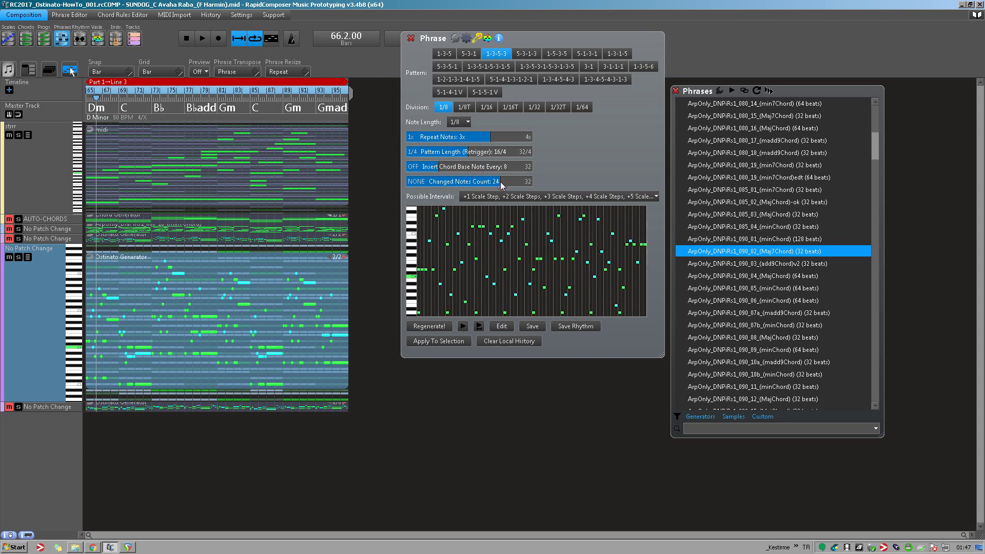
{"action": "left_click", "coordinate": [426, 328]}
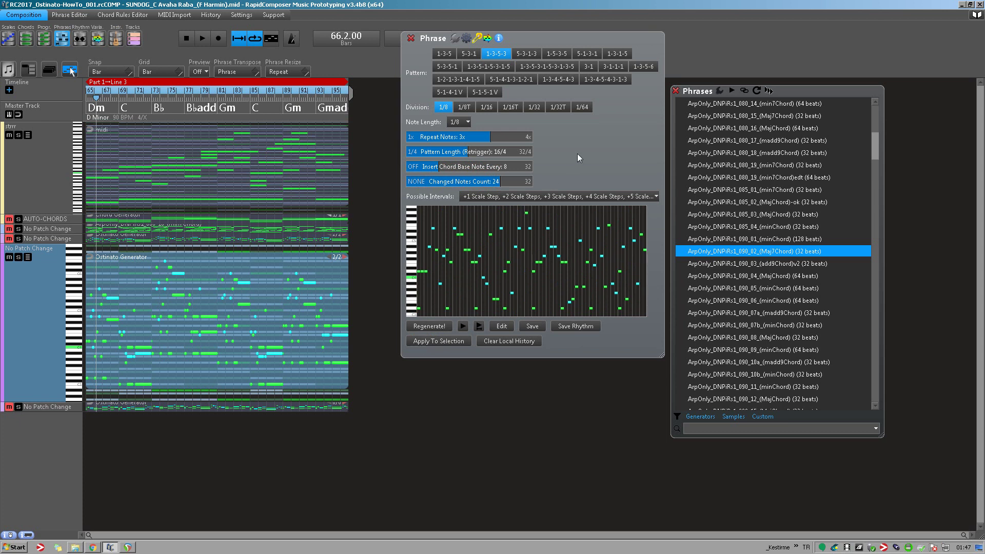
Play the regenerated ostinato to bar 96 and close the Phrase and Phrases windows.
{"action": "key", "text": "space"}
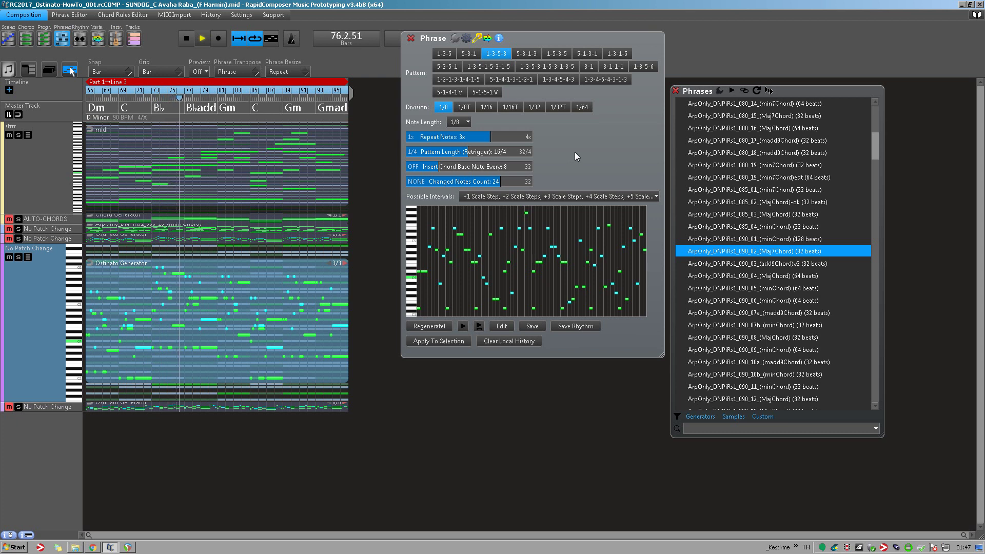
{"action": "left_click_drag", "start_coordinate": [568, 42], "coordinate": [536, 114]}
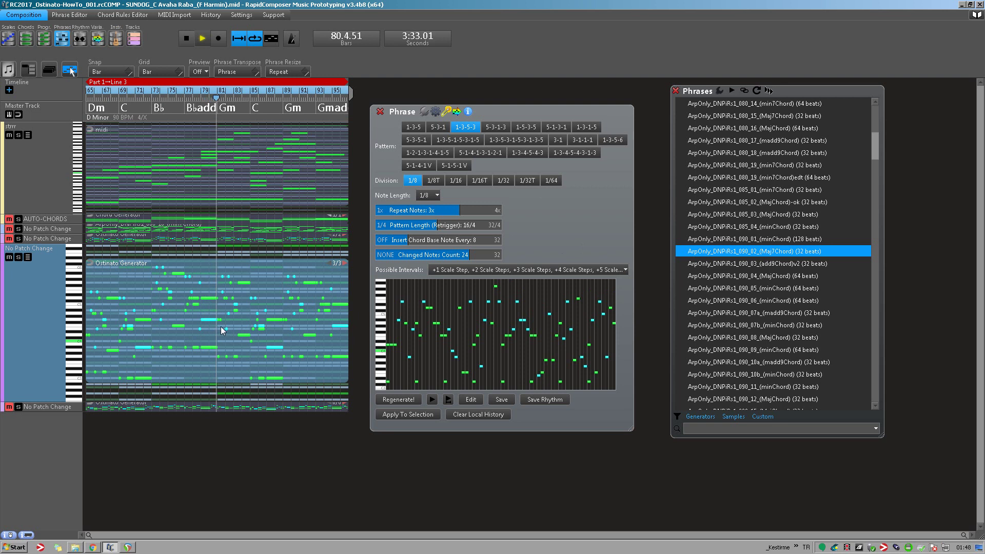
{"action": "left_click", "coordinate": [380, 111]}
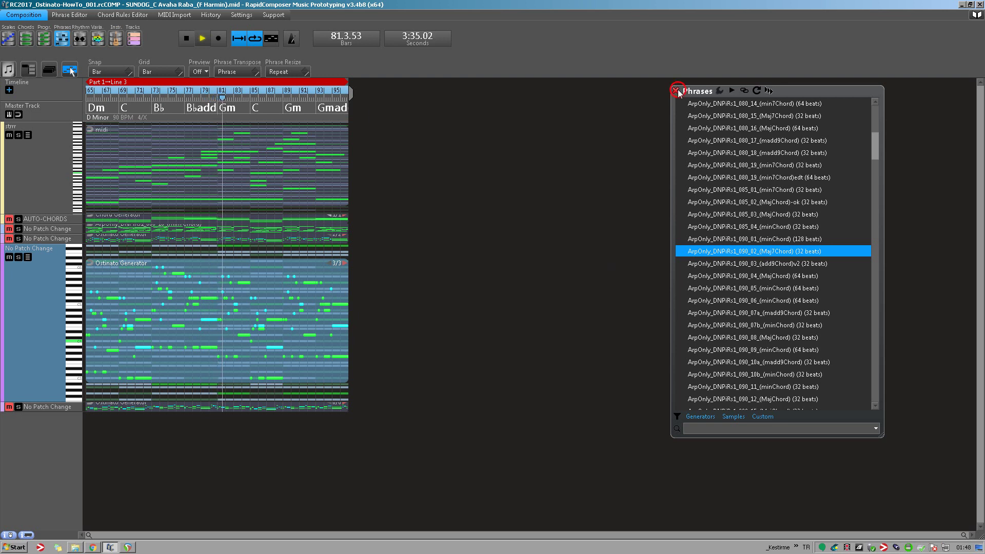
{"action": "left_click", "coordinate": [675, 91]}
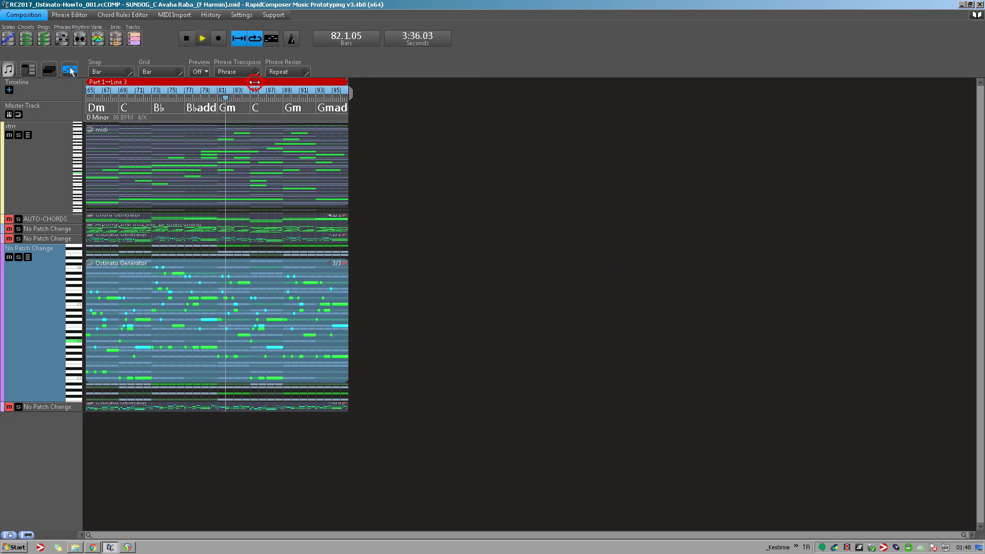
{"action": "left_click_drag", "start_coordinate": [254, 82], "coordinate": [543, 83]}
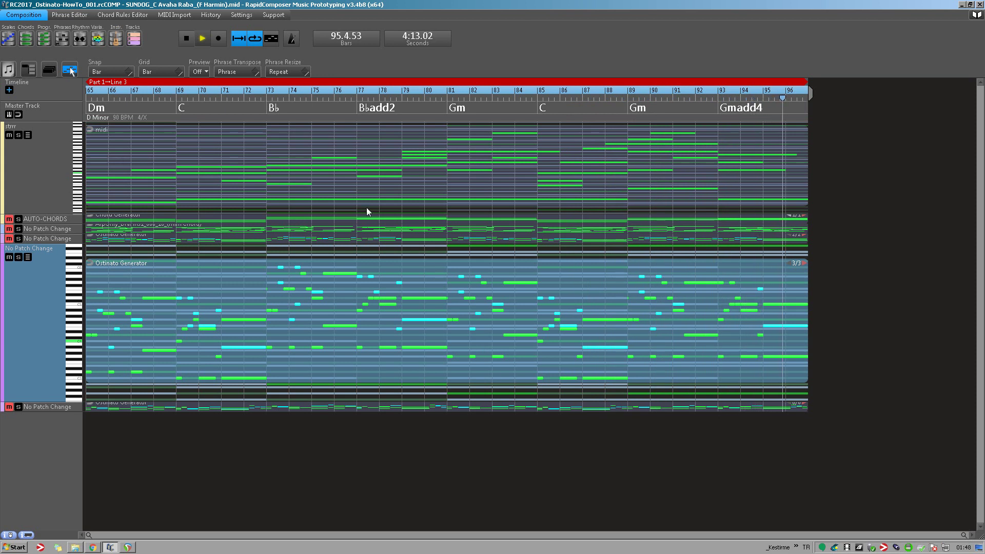
{"action": "left_click", "coordinate": [187, 39]}
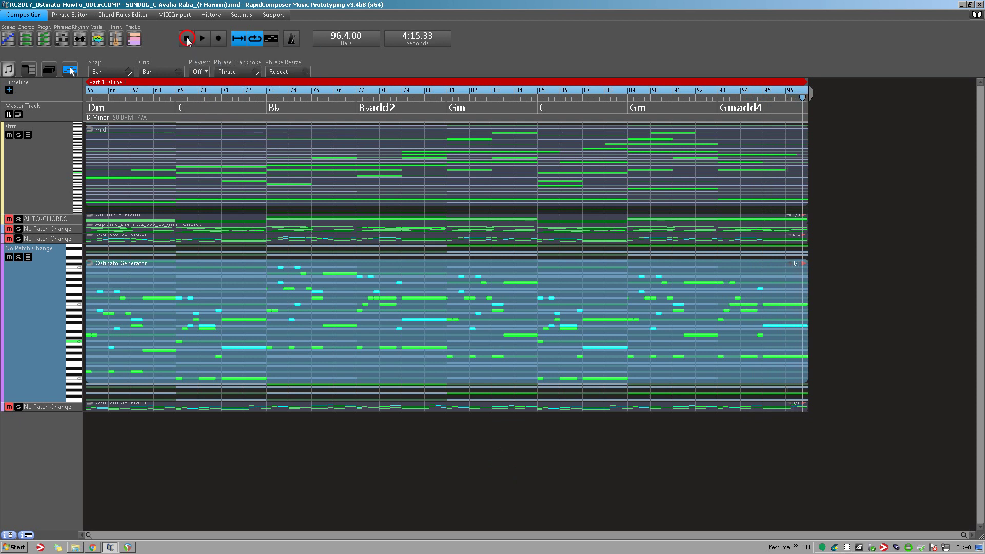
Mute the newest ostinato track, leave the midi, ArpOnly and first Ostinato Generator tracks unmuted, and play them together.
{"action": "mouse_move", "coordinate": [33, 402]}
{"action": "left_mouse_down"}
{"action": "mouse_move", "coordinate": [49, 228]}
{"action": "mouse_move", "coordinate": [50, 403]}
{"action": "left_mouse_up"}
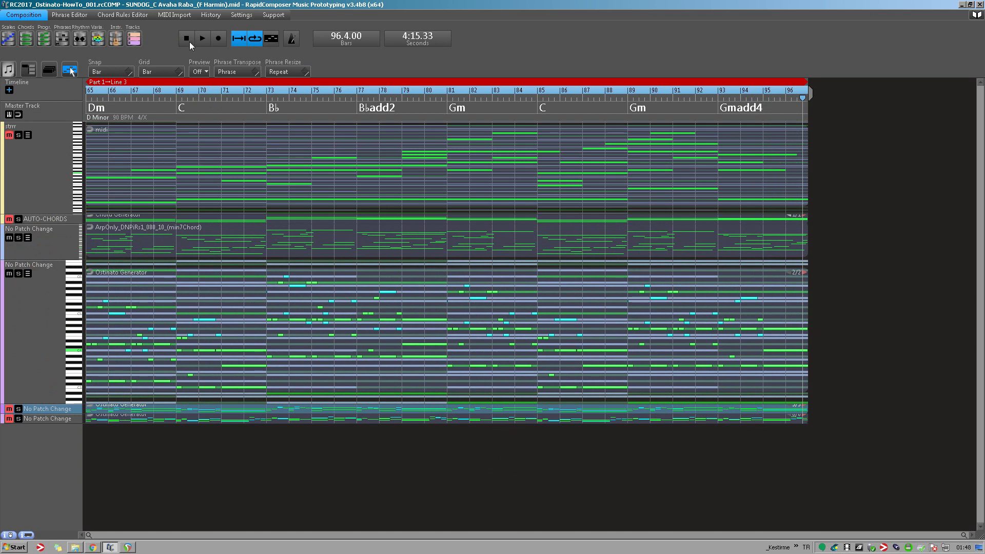
{"action": "key", "text": "space"}
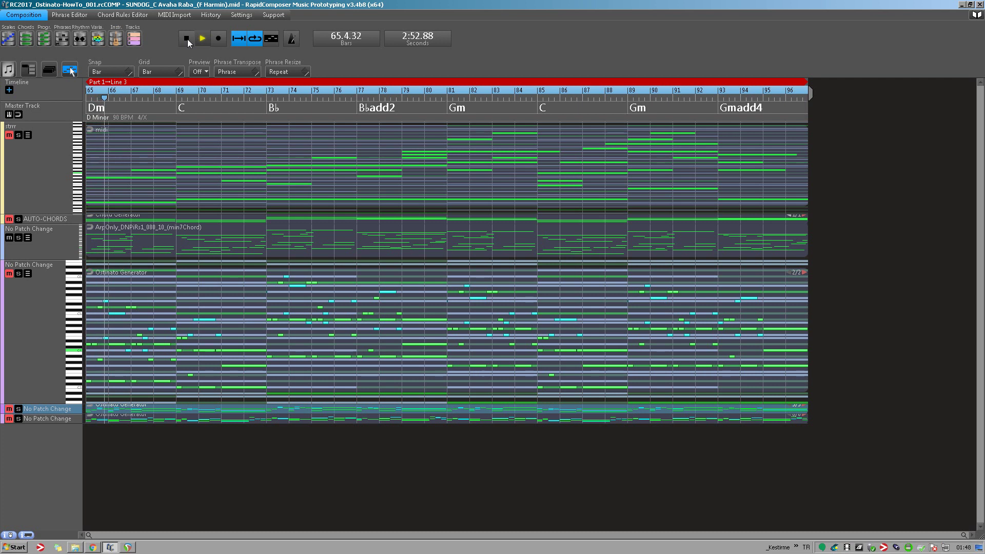
{"action": "left_click", "coordinate": [187, 39]}
{"action": "left_click", "coordinate": [203, 38]}
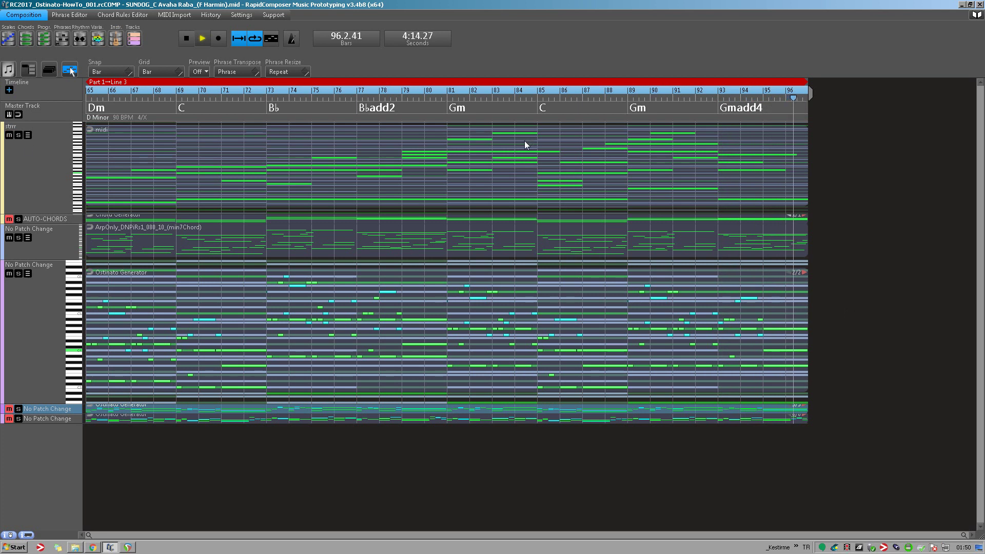
{"action": "left_click", "coordinate": [186, 40]}
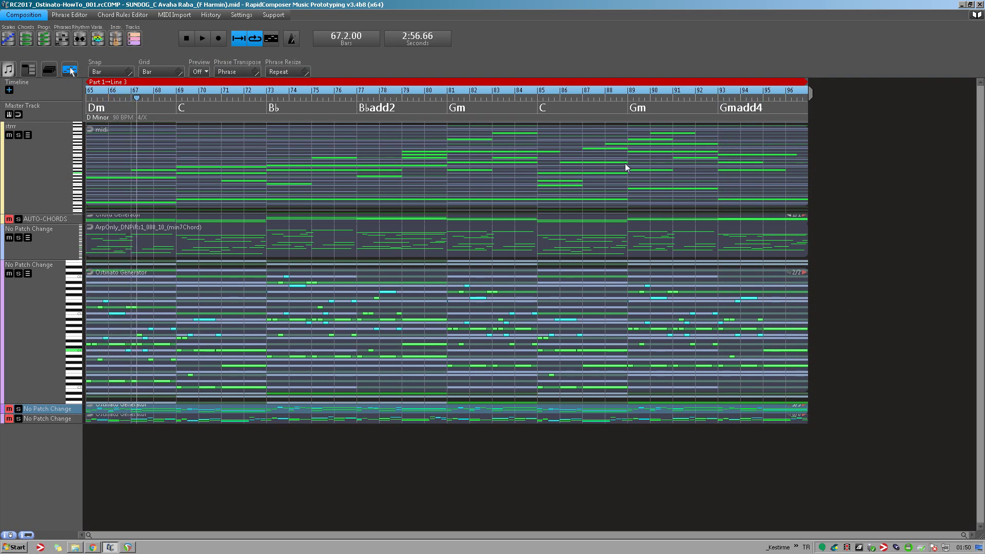